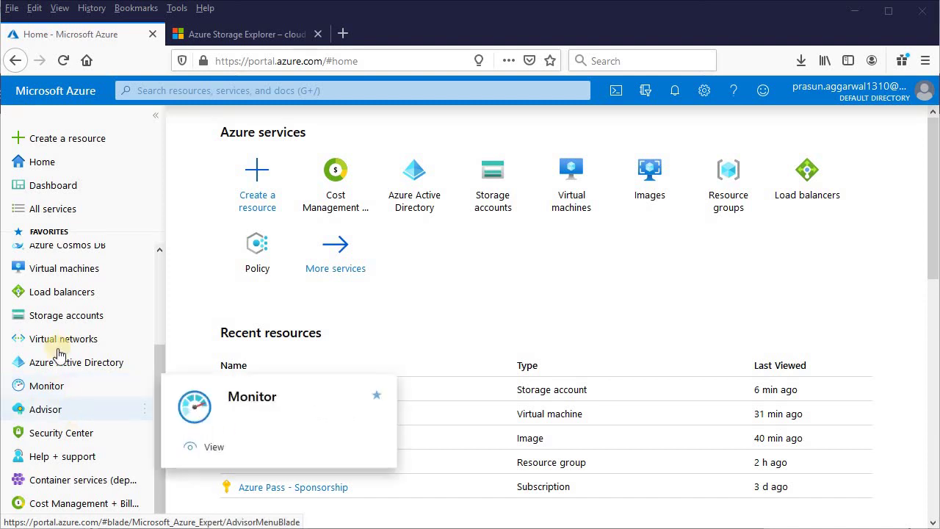
# Open the access keys of the demo003 storage account
pyautogui.click(66, 317)
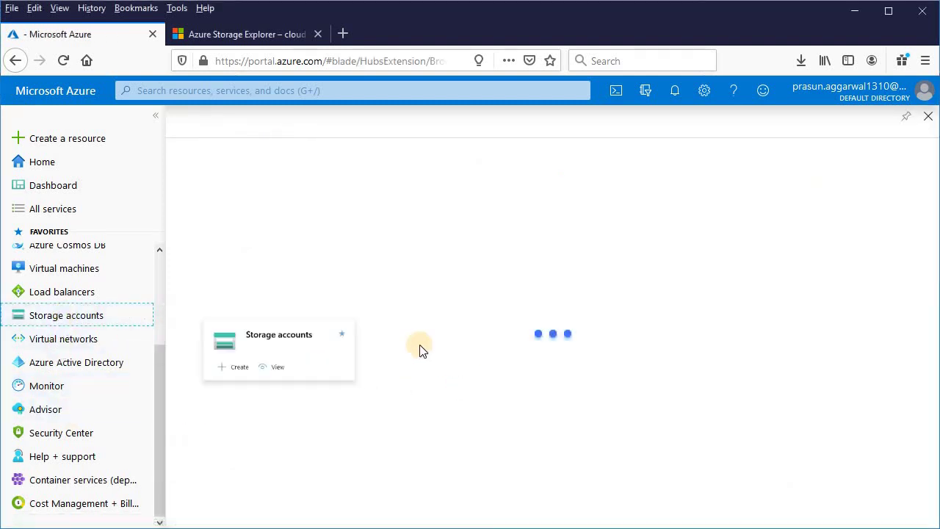
pyautogui.click(235, 291)
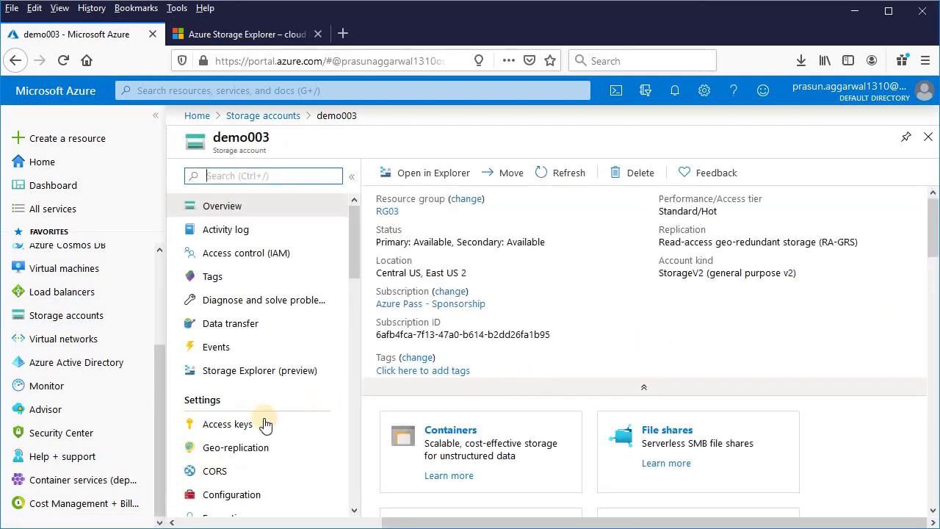
pyautogui.click(334, 429)
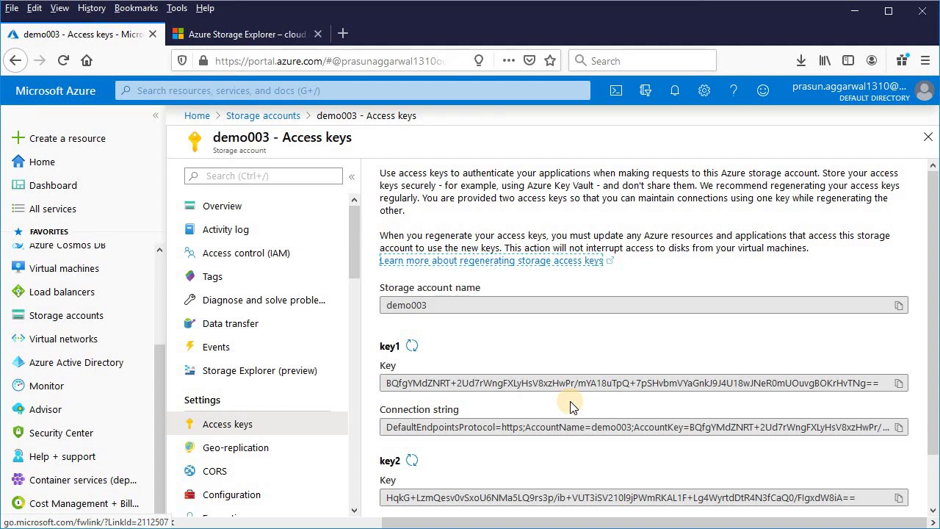
# Copy key1's connection string, try to open it as an address in a new browser tab, and close that tab
pyautogui.tripleClick(527, 427)
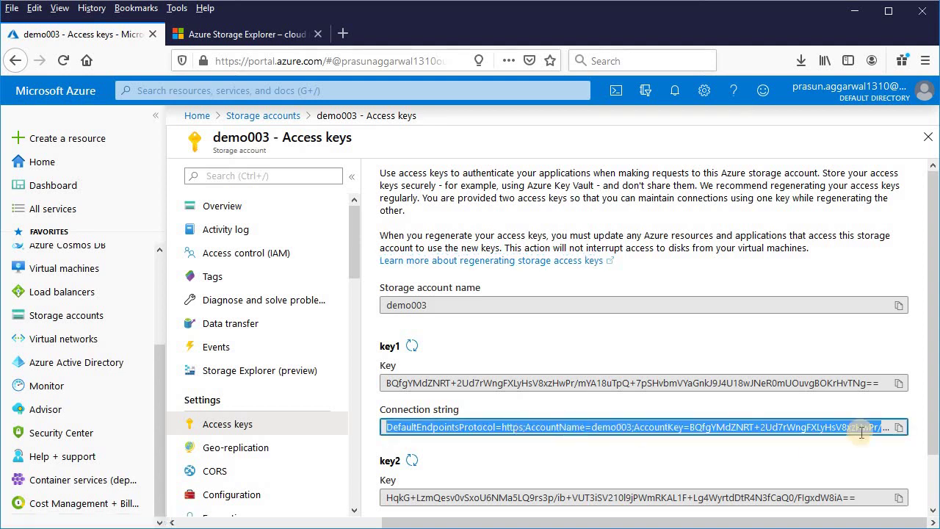
pyautogui.click(898, 427)
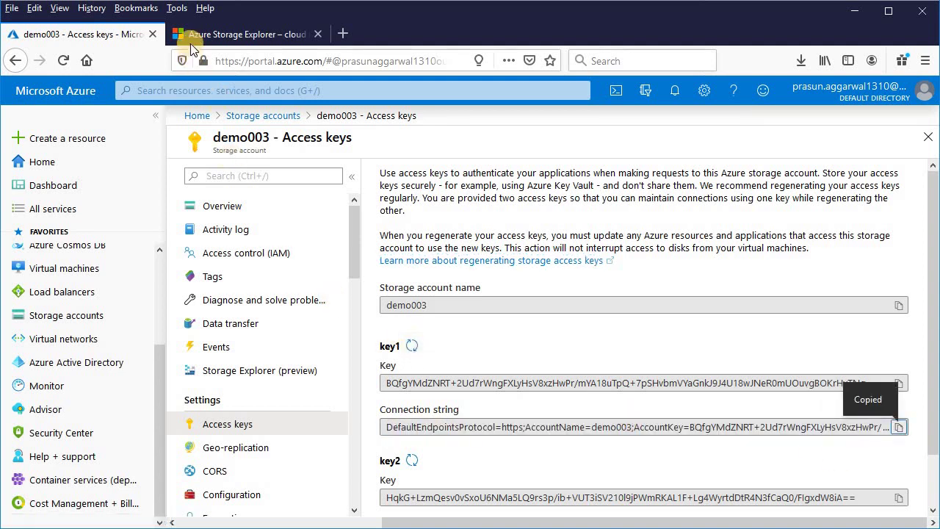
pyautogui.click(341, 34)
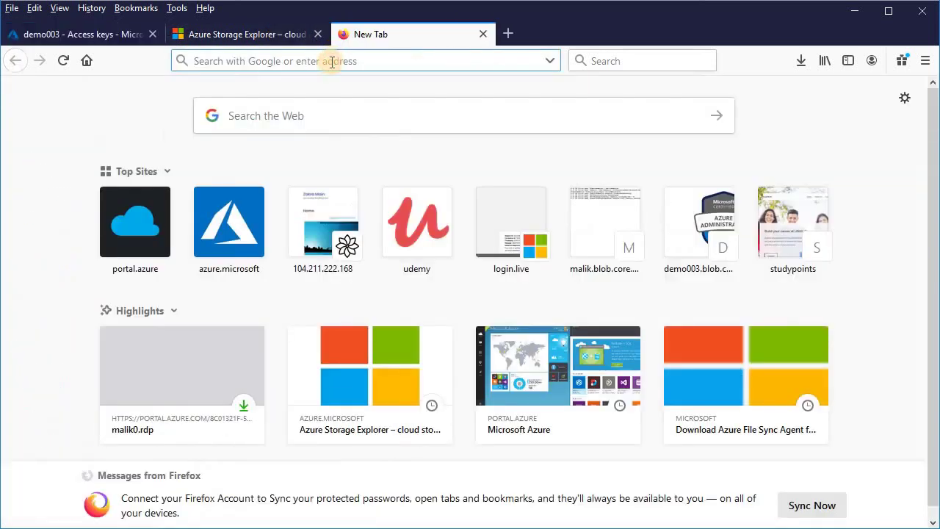
pyautogui.hotkey('ctrl', 'v')
pyautogui.press('Return')
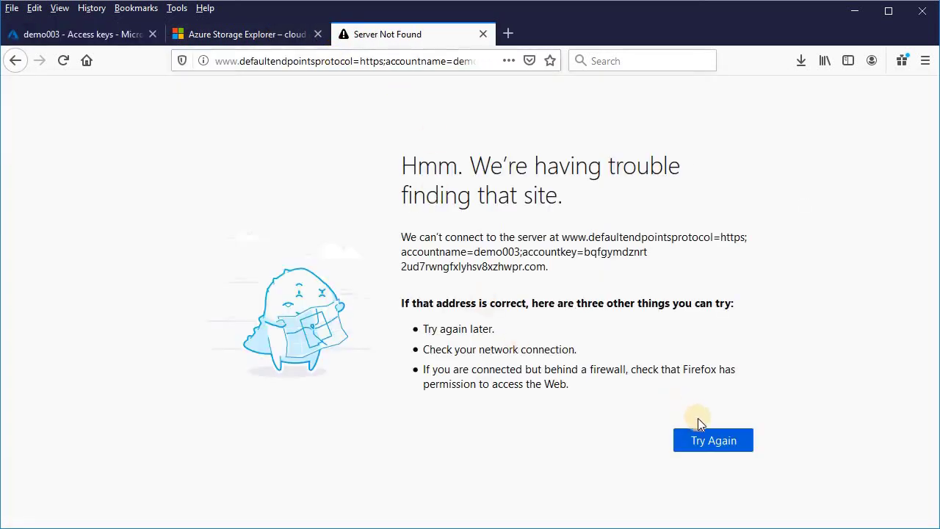
pyautogui.click(482, 33)
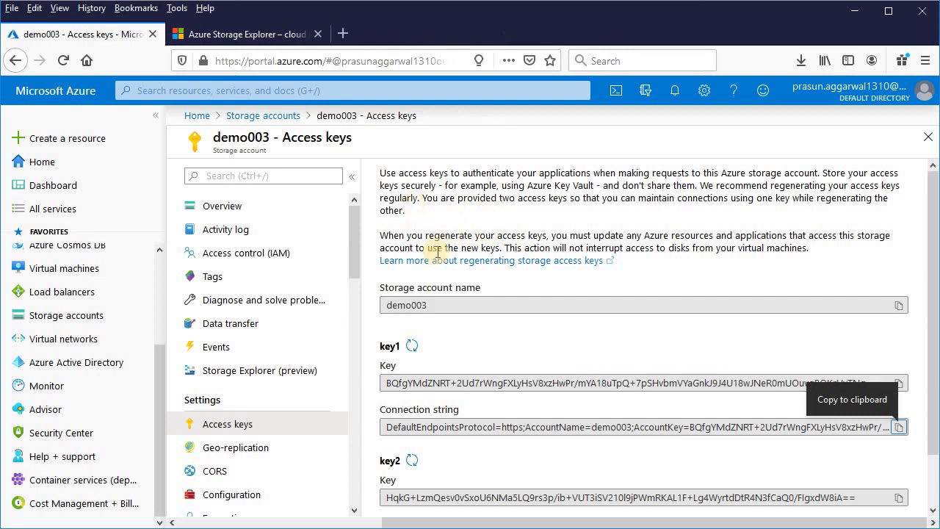
# Copy the key1 access key and switch to Microsoft Azure Storage Explorer in the remote desktop session
pyautogui.click(403, 383)
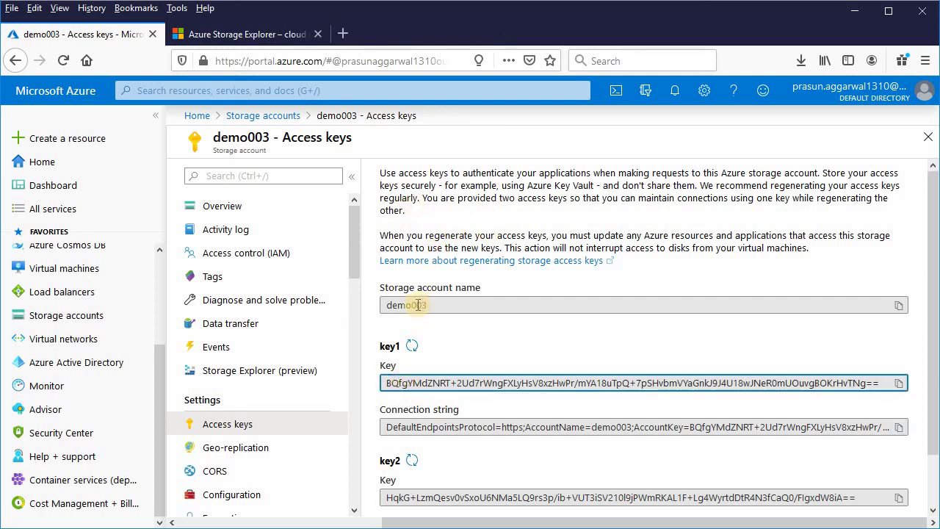
pyautogui.click(897, 383)
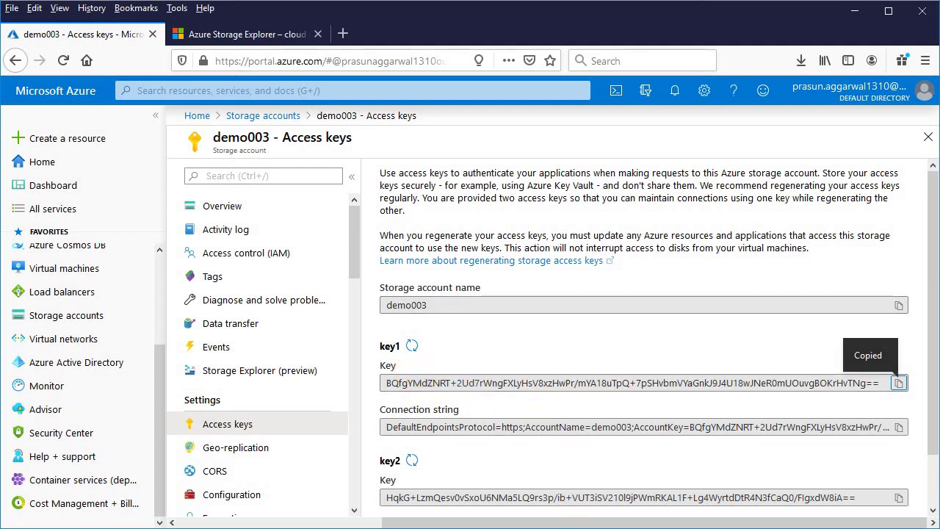
pyautogui.hotkey('alt', 'Tab')
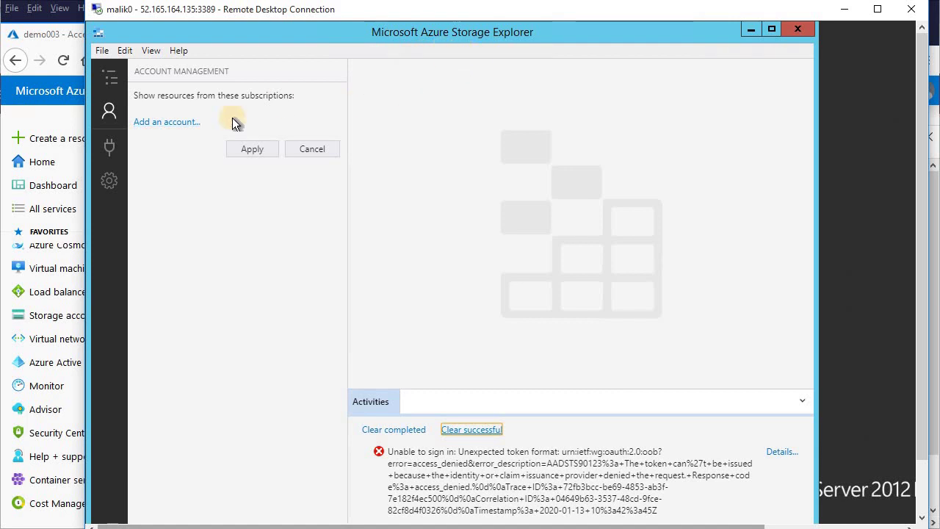
# Start adding an account with the option to use a storage account name and key
pyautogui.click(169, 123)
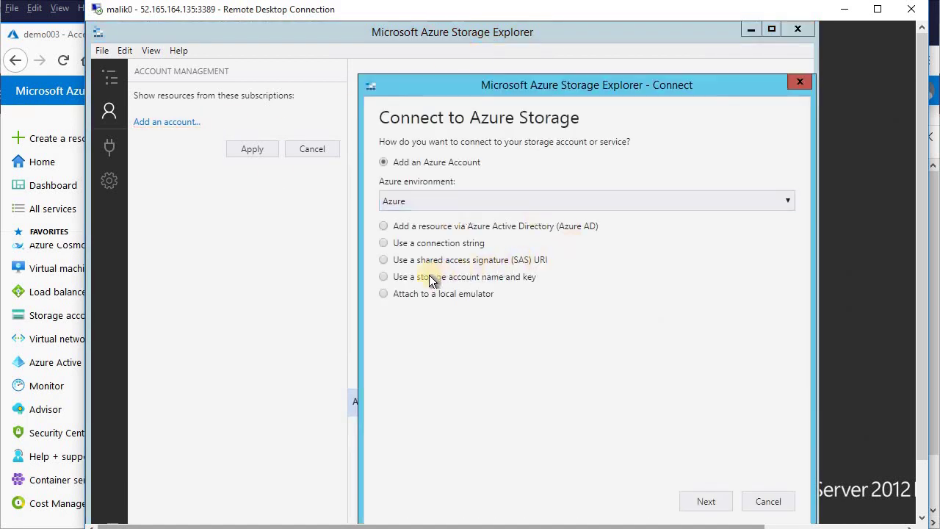
pyautogui.click(387, 276)
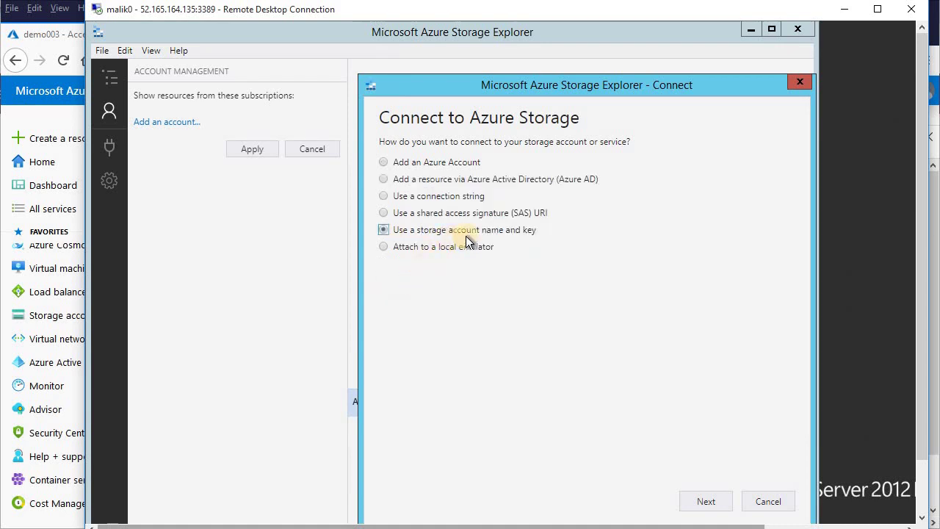
pyautogui.click(705, 502)
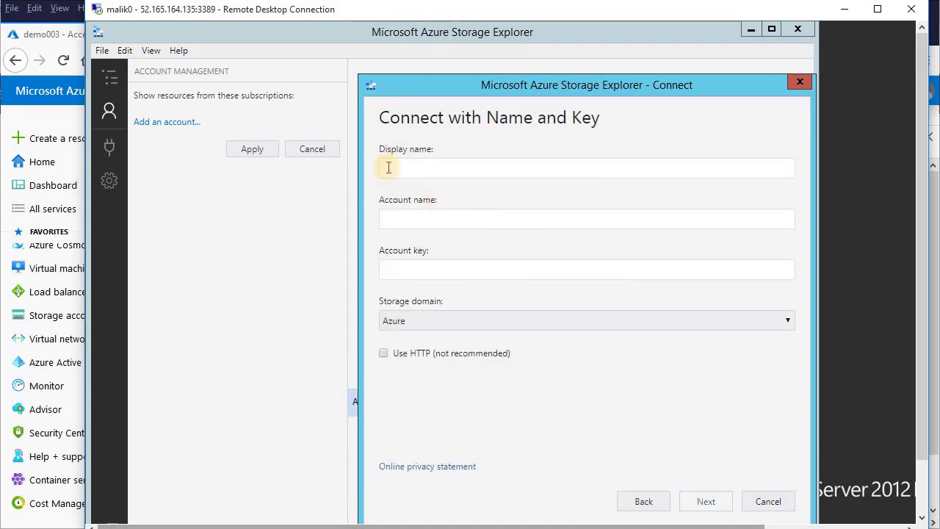
# Enter demo003 as both the display name and the account name of the connection
pyautogui.click(388, 168)
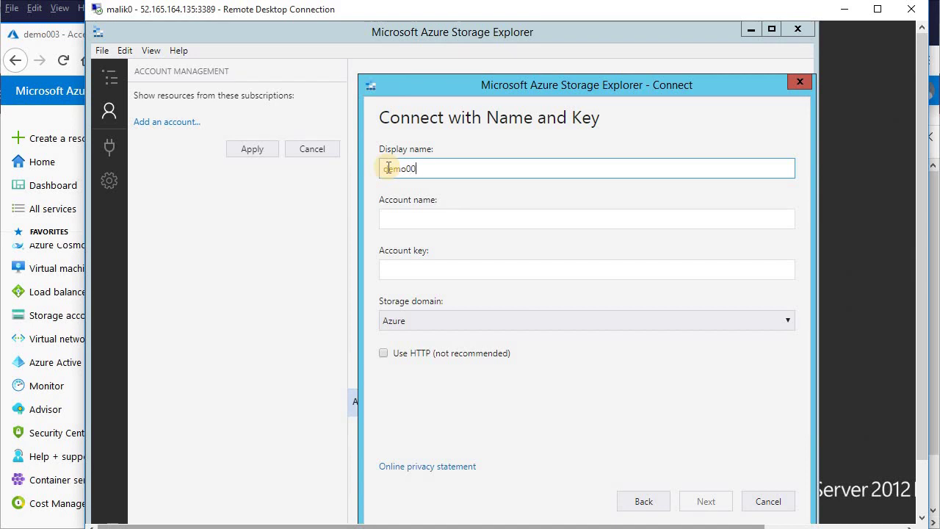
pyautogui.write('demo003')
pyautogui.hotkey('alt', 'Tab')
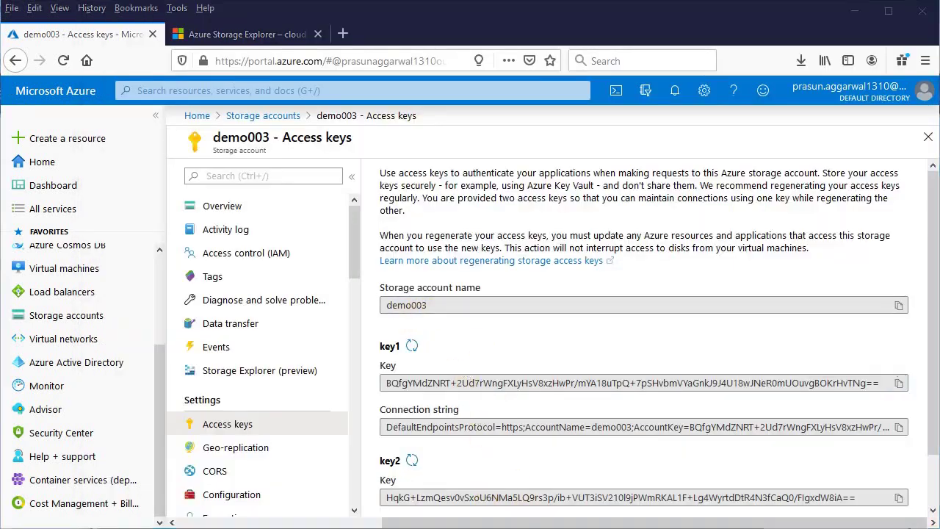
pyautogui.hotkey('alt', 'Tab')
pyautogui.click(401, 219)
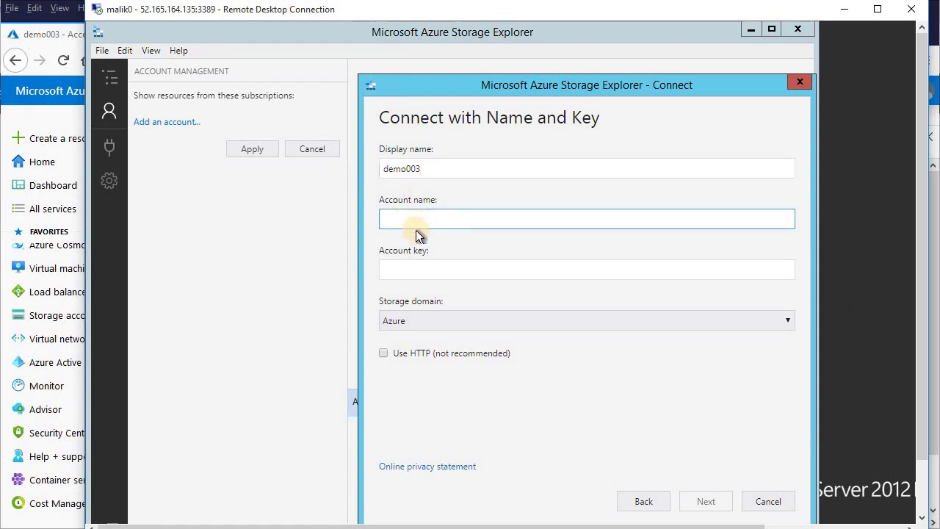
pyautogui.write('demo003')
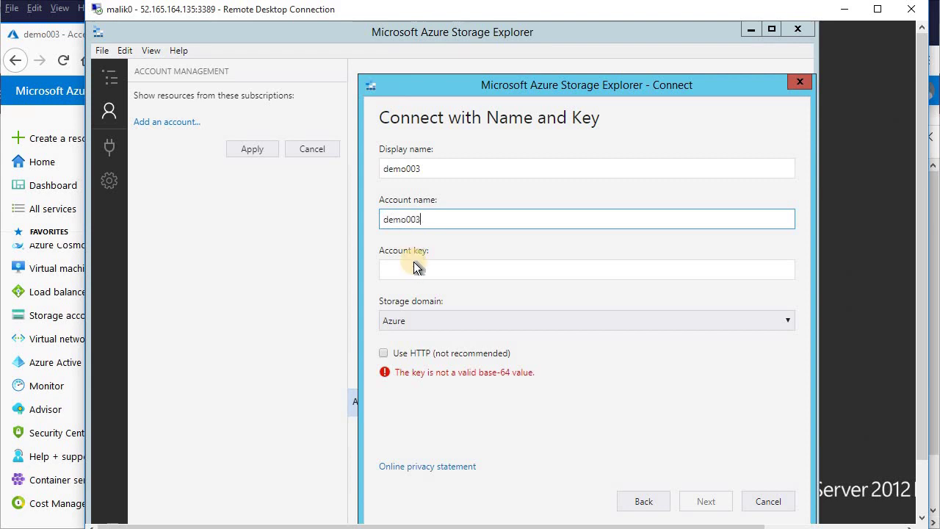
# Paste the copied account key, keep Azure as the storage domain, and connect to the storage account
pyautogui.click(415, 267)
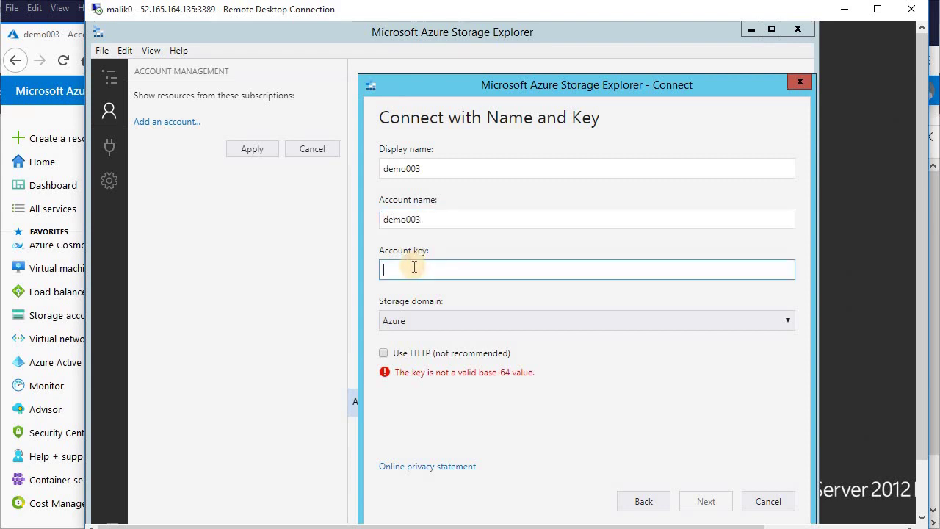
pyautogui.hotkey('ctrl', 'v')
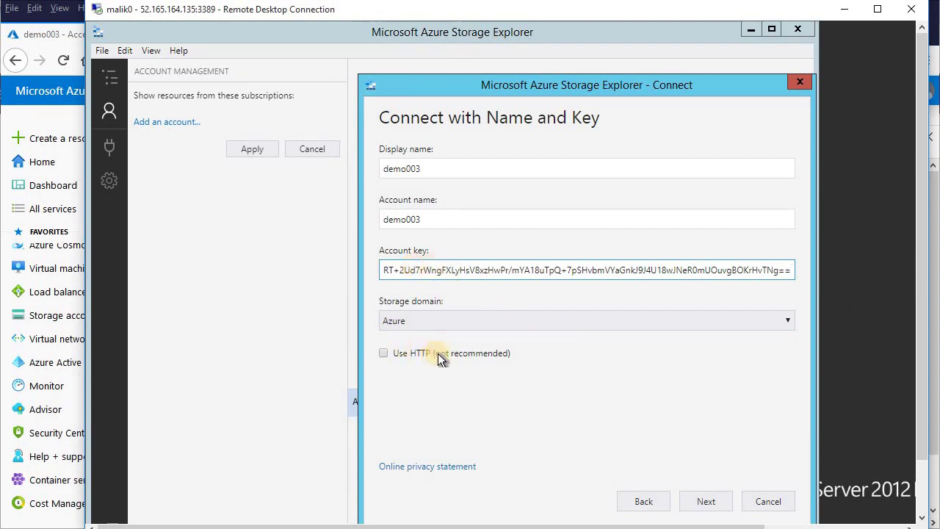
pyautogui.click(559, 320)
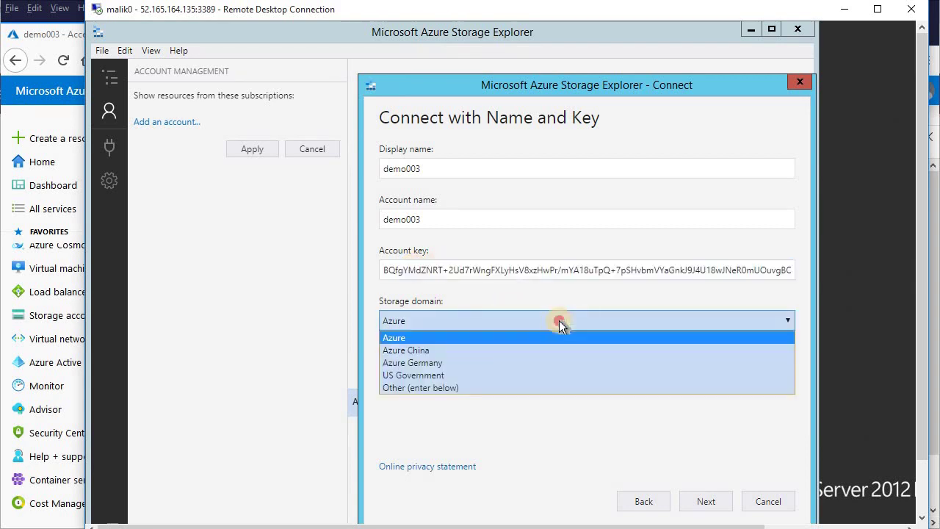
pyautogui.click(416, 330)
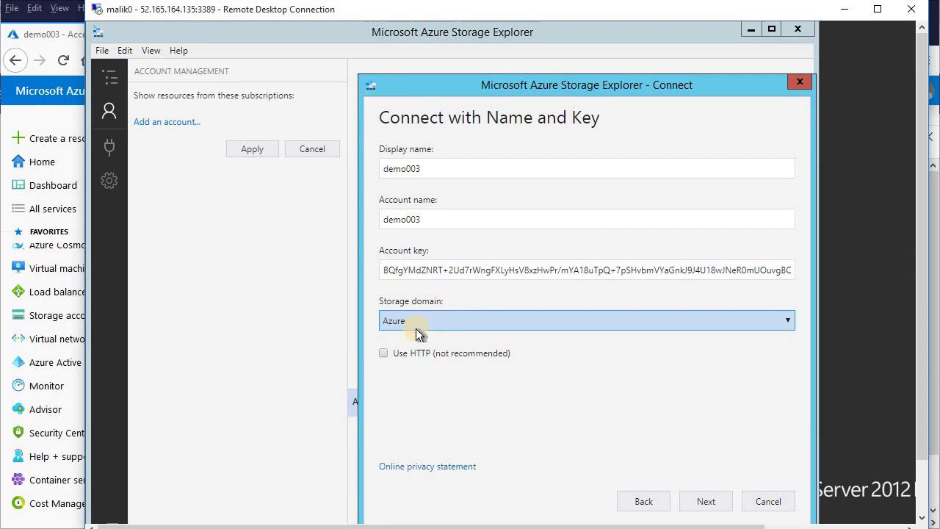
pyautogui.click(706, 501)
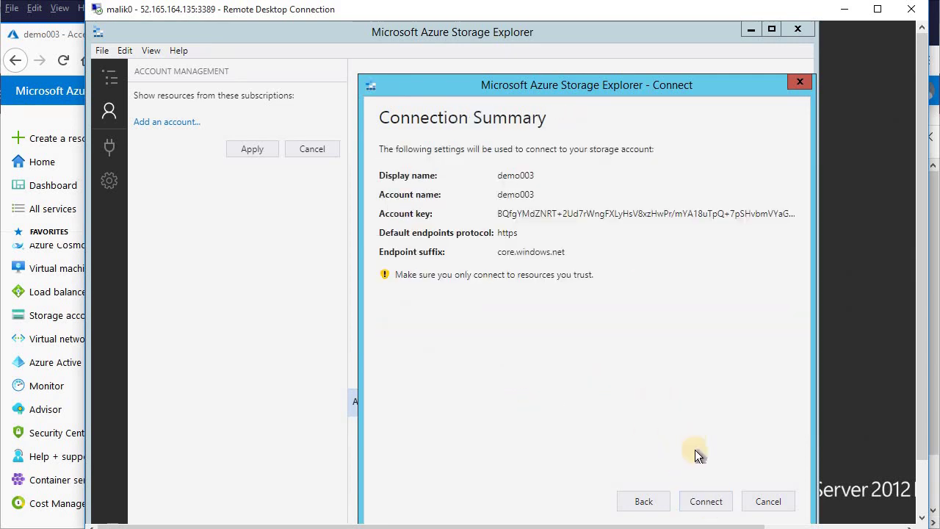
pyautogui.click(706, 501)
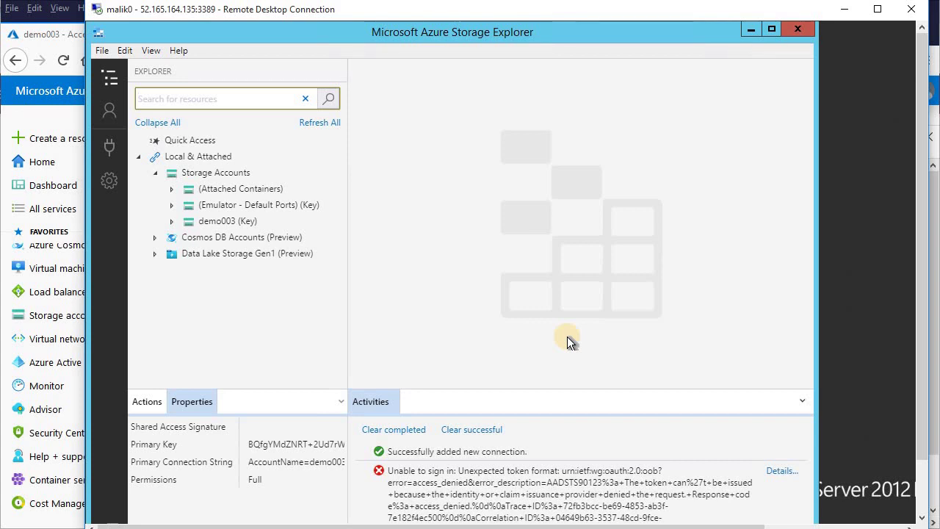
# Expand the demo003 storage account's blob containers and open the demo container
pyautogui.click(169, 221)
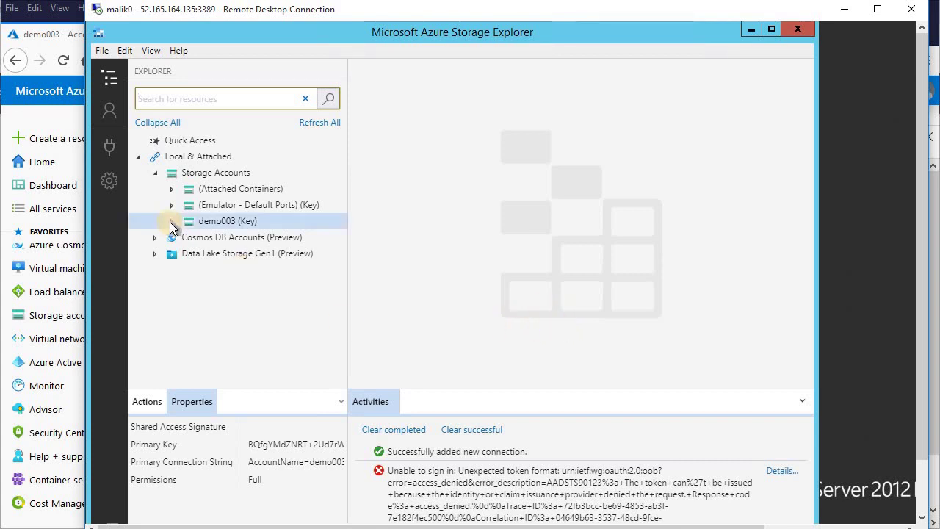
pyautogui.click(170, 221)
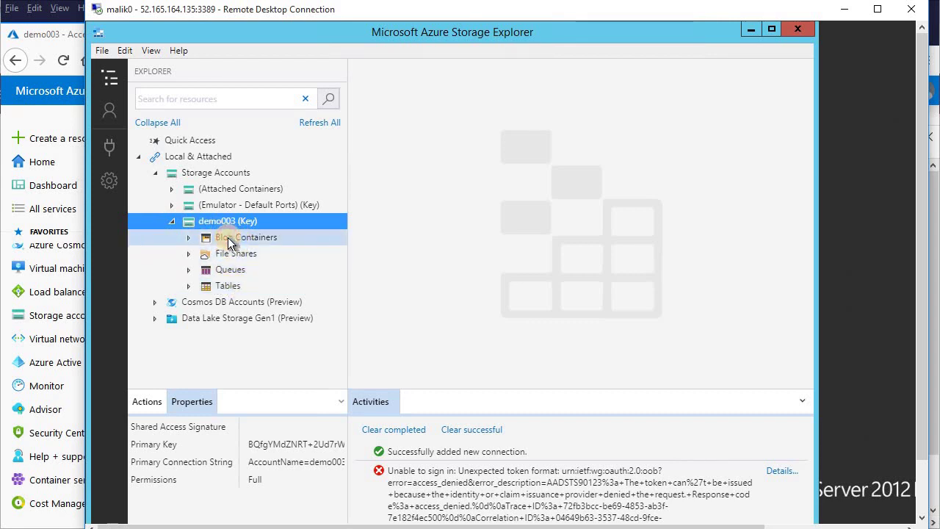
pyautogui.click(188, 237)
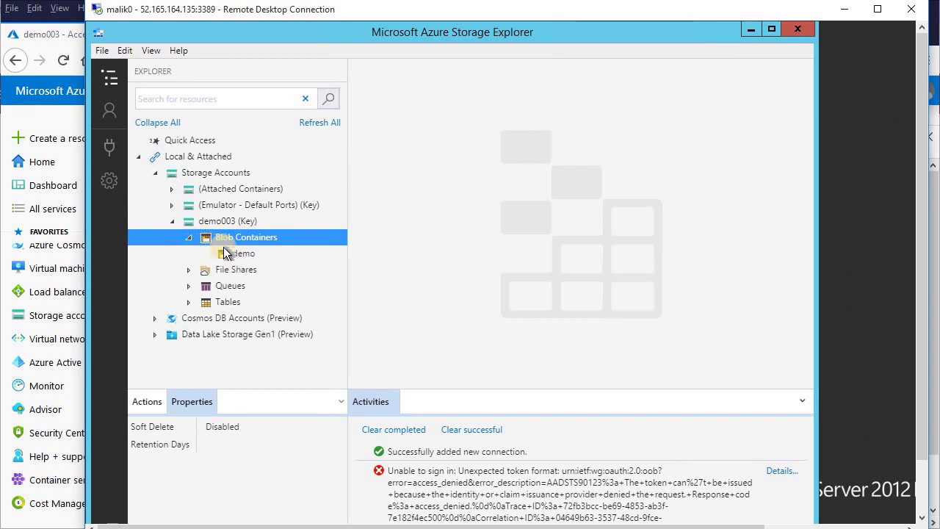
pyautogui.click(236, 254)
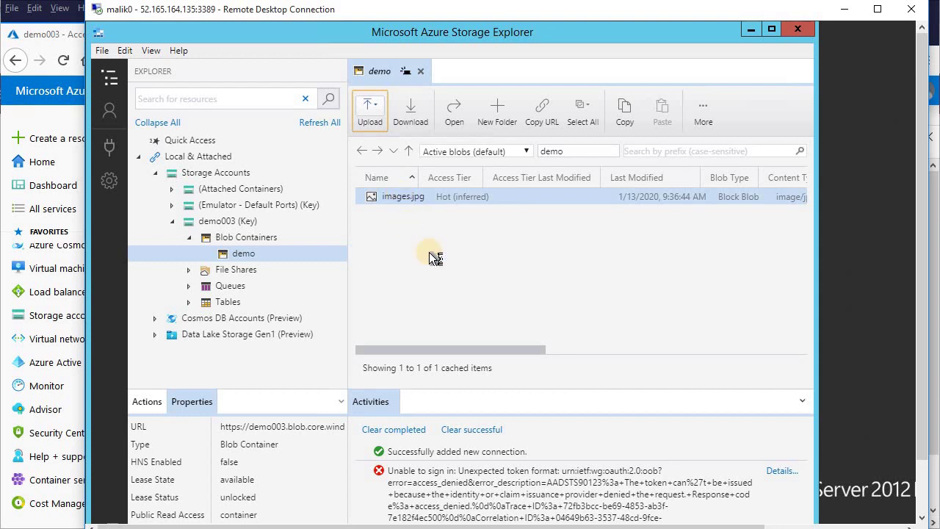
# Start uploading files to the demo container
pyautogui.click(369, 110)
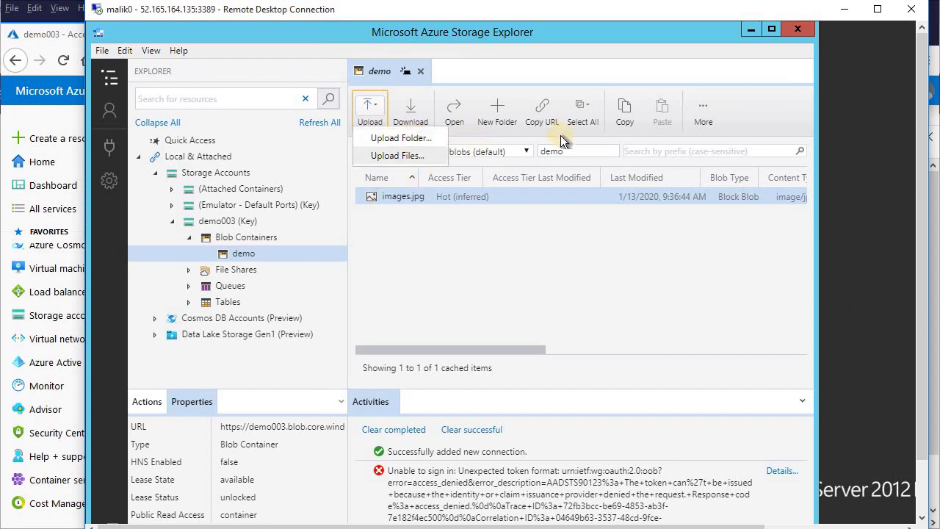
pyautogui.click(451, 281)
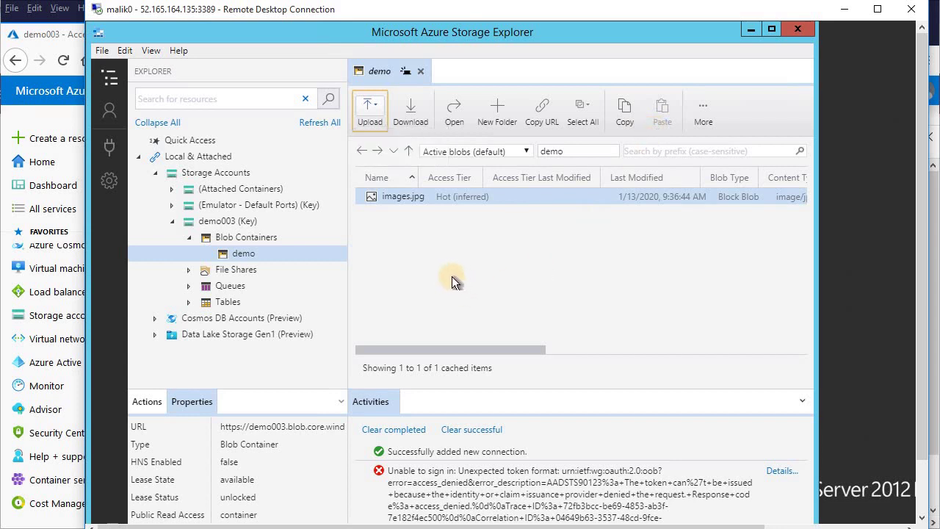
pyautogui.click(369, 110)
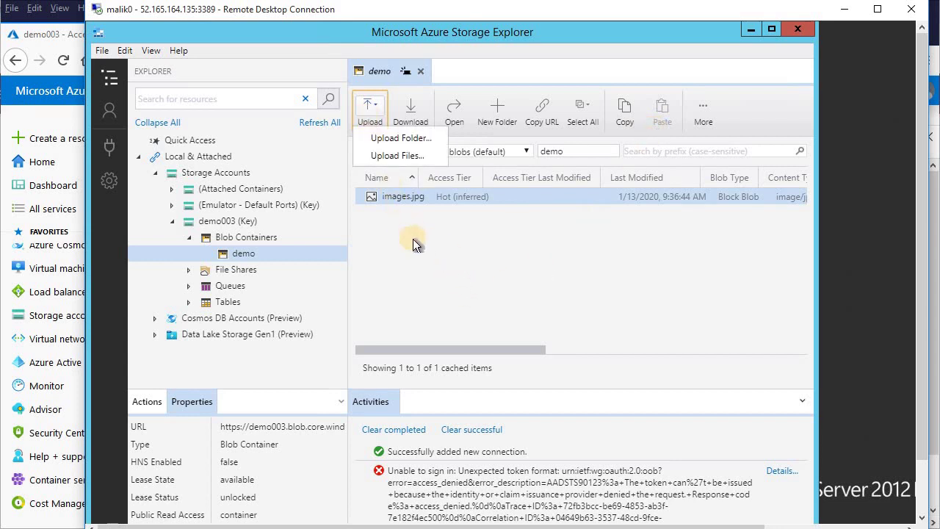
pyautogui.click(409, 157)
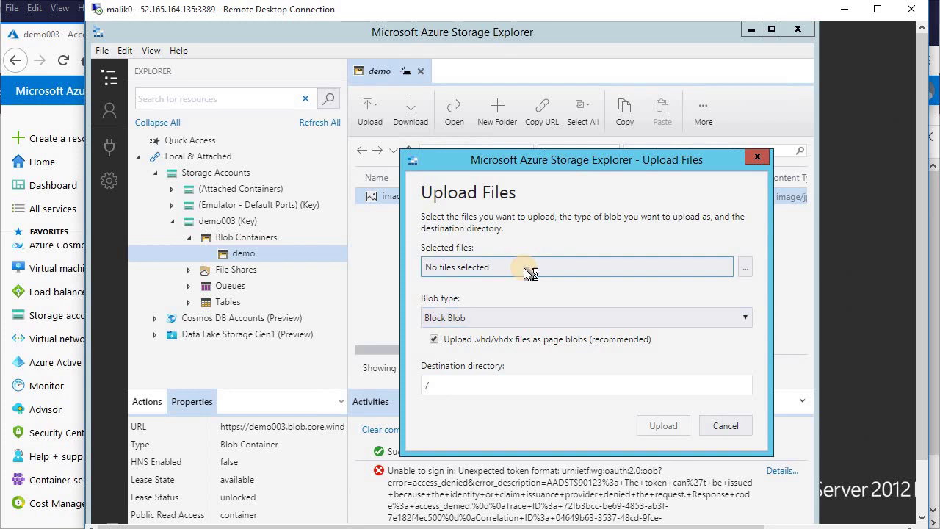
# Browse to the Desktop, create a new text document there with its default name, and choose it as the file to upload
pyautogui.click(523, 267)
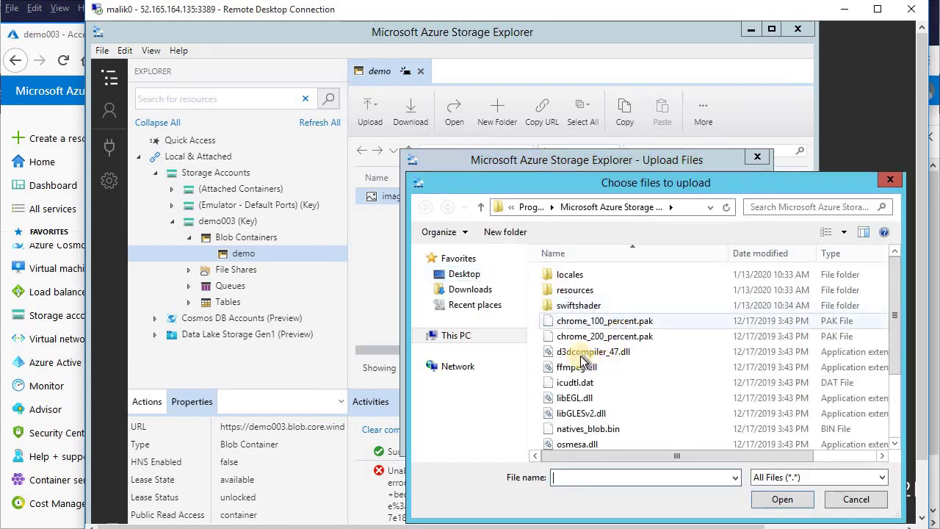
pyautogui.click(468, 274)
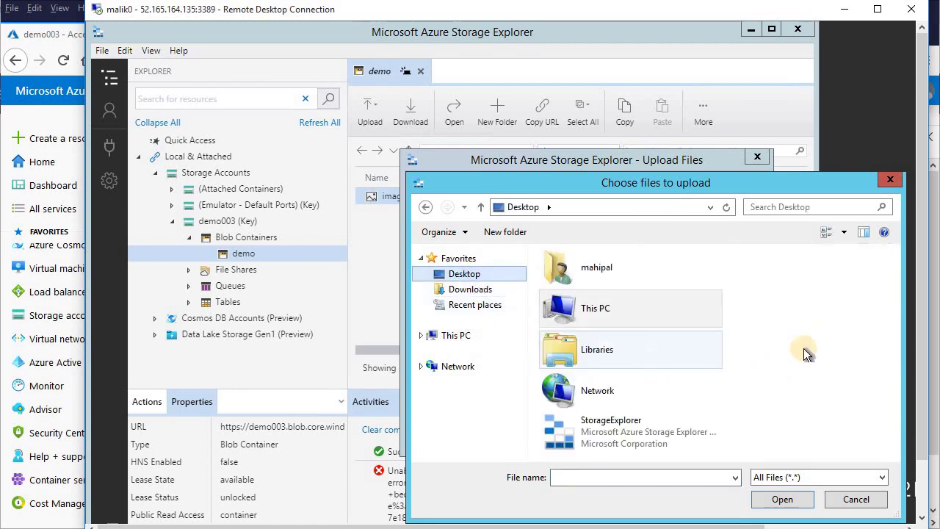
pyautogui.rightClick(815, 294)
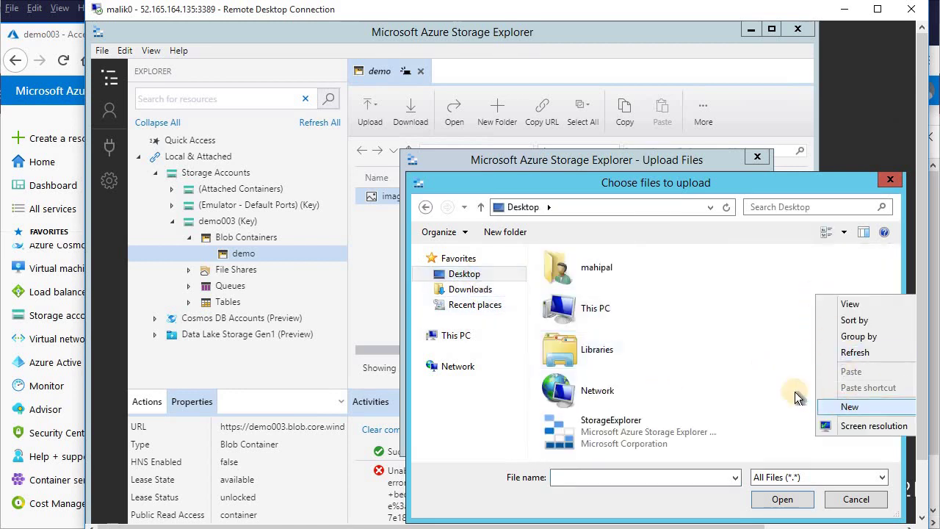
pyautogui.moveTo(851, 410)
pyautogui.click(709, 491)
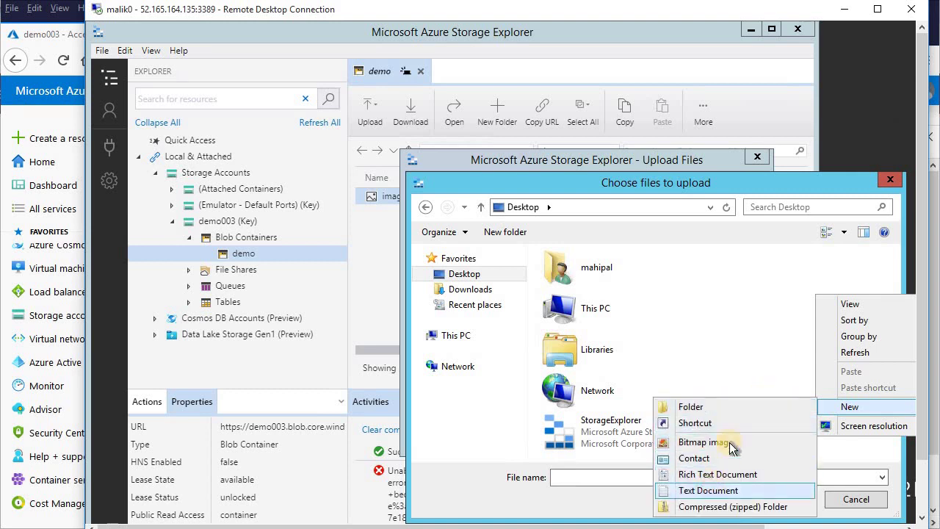
pyautogui.click(782, 437)
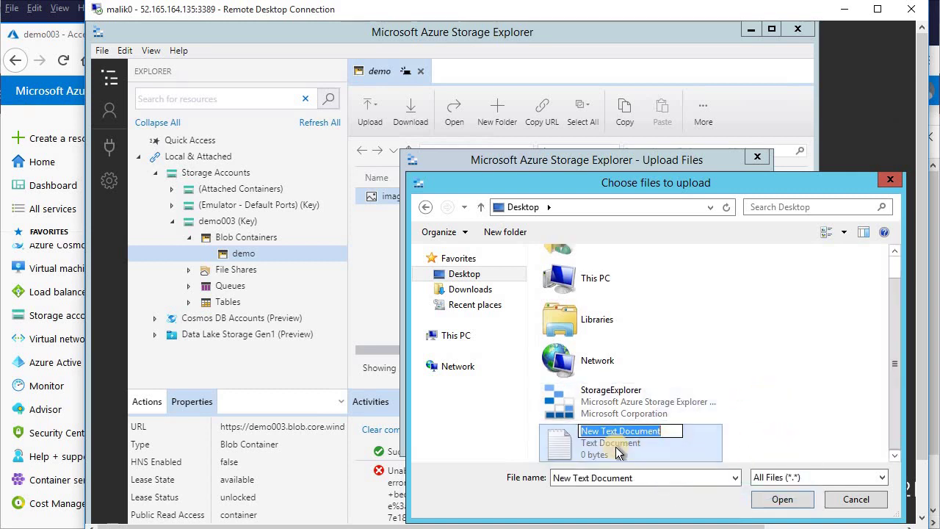
pyautogui.click(767, 500)
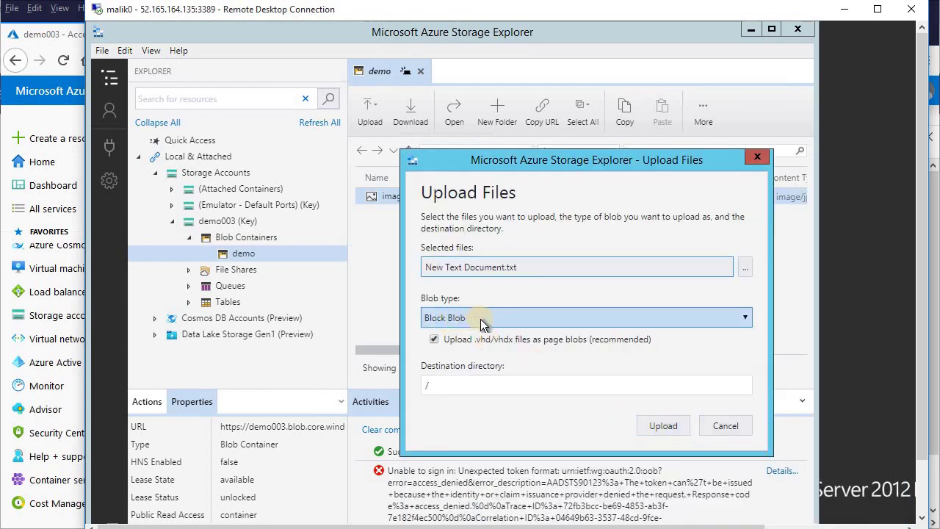
# Upload the selected text document, keeping Block Blob as the blob type and / as the destination directory
pyautogui.click(506, 320)
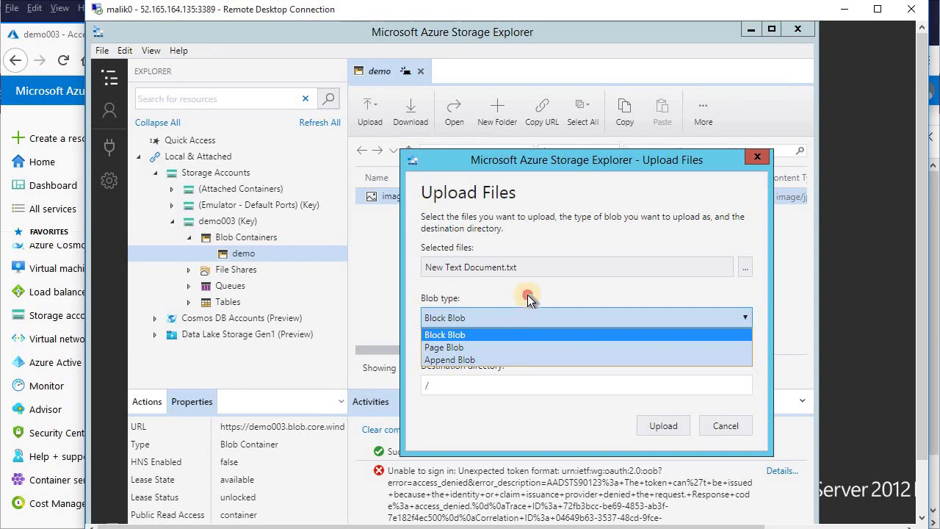
pyautogui.click(527, 295)
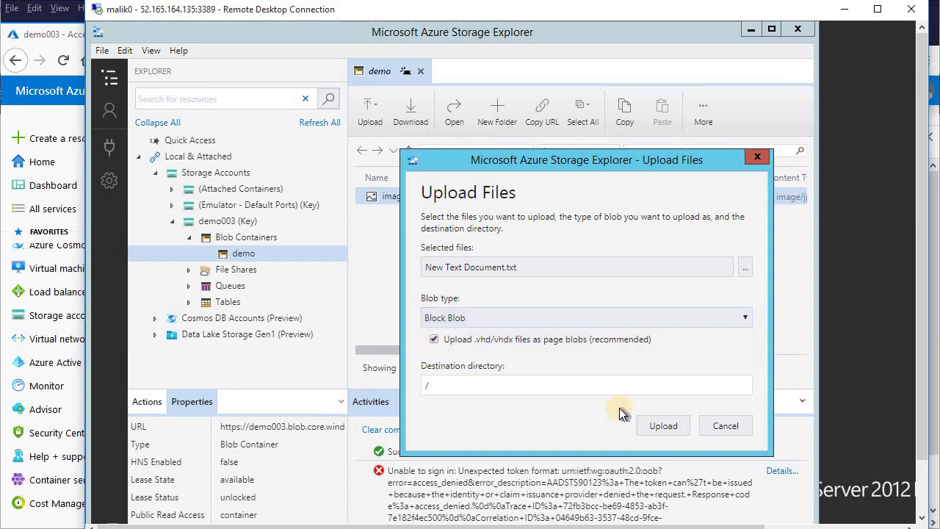
pyautogui.click(440, 386)
pyautogui.click(662, 426)
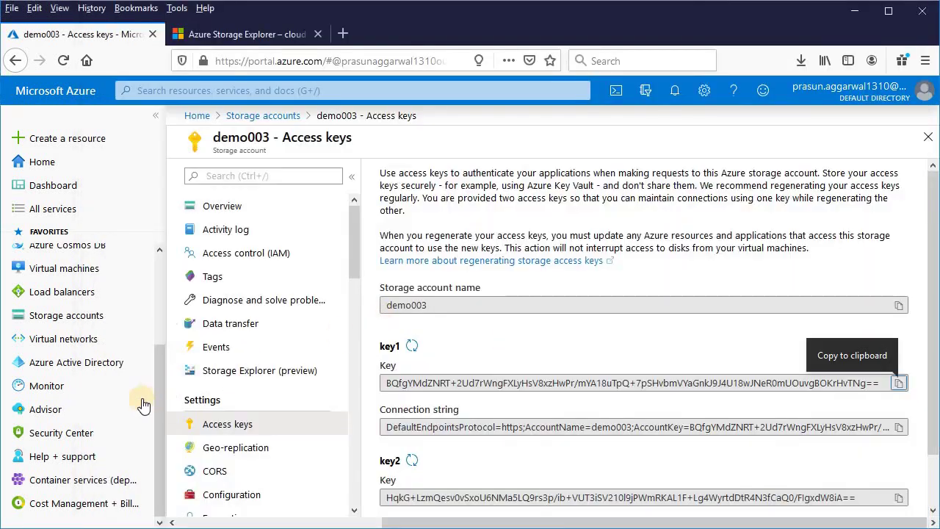
# Switch to the Azure portal, check the blobs in the demo003 account's demo container, and return to its container list
pyautogui.click(264, 116)
pyautogui.click(236, 292)
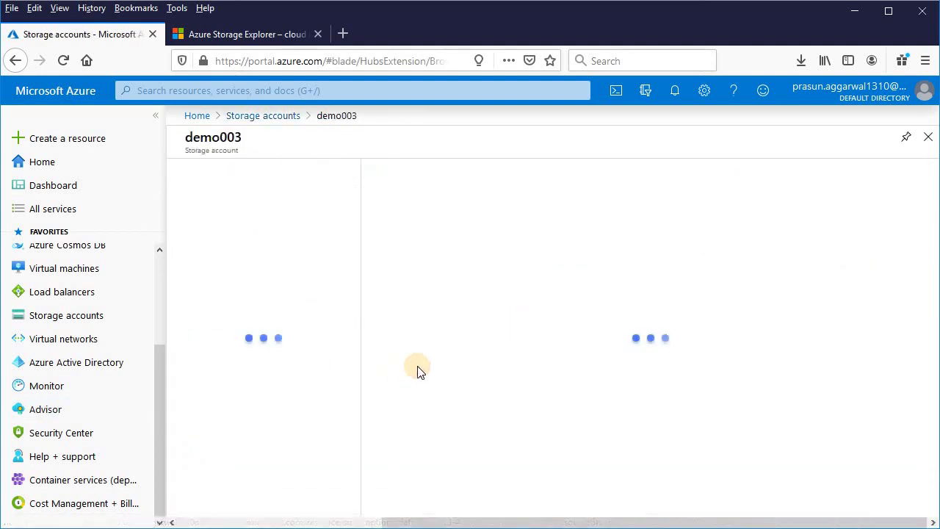
pyautogui.click(462, 440)
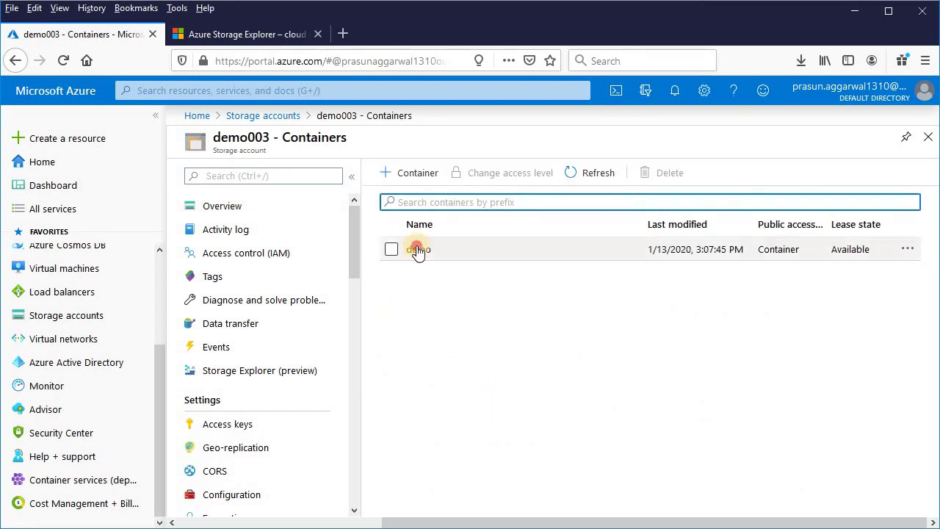
pyautogui.click(417, 248)
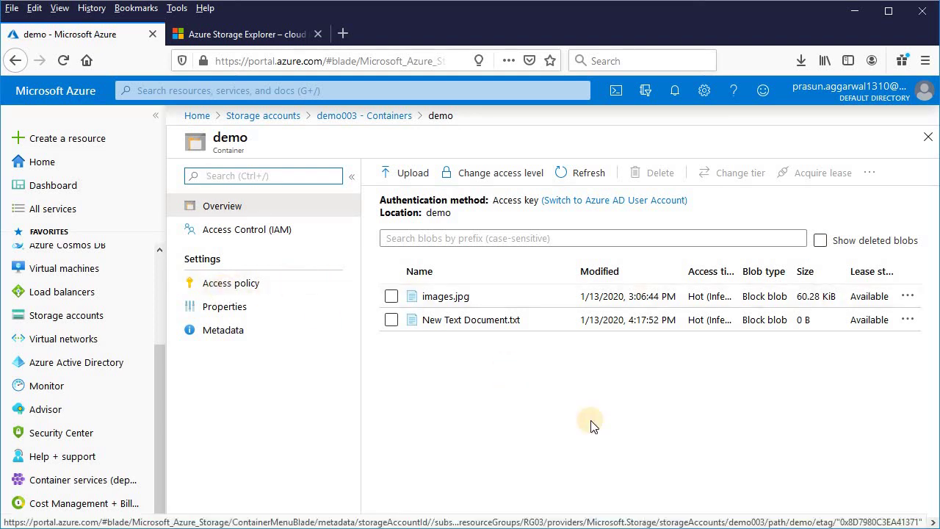
pyautogui.click(331, 115)
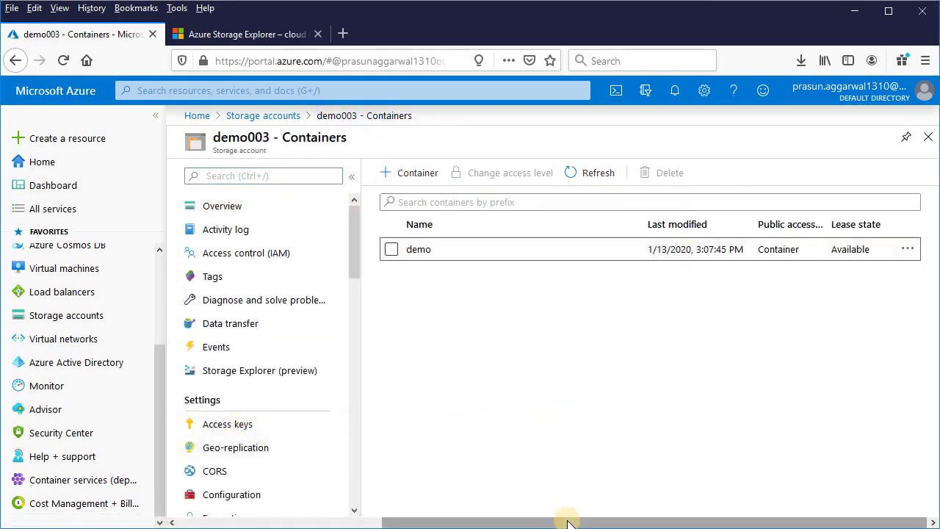
# Switch back to the remote desktop session running Azure Storage Explorer
pyautogui.moveTo(559, 527)
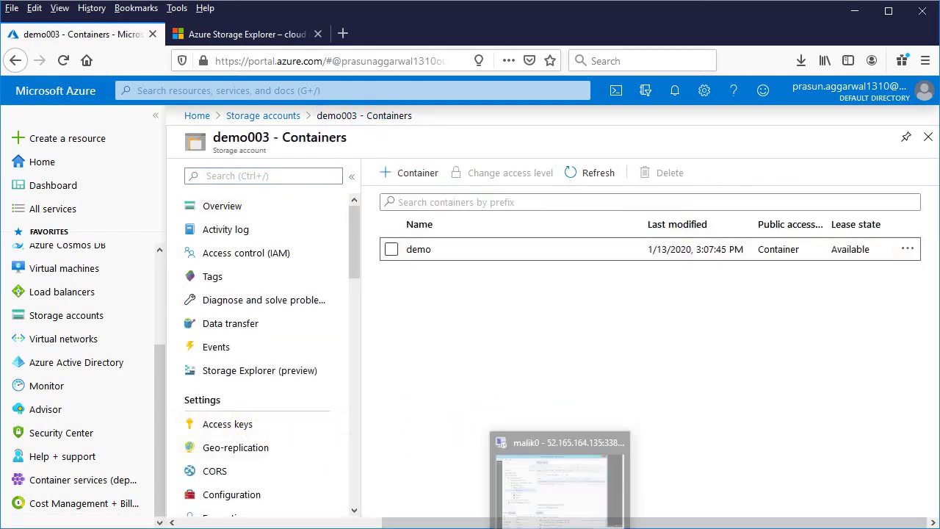